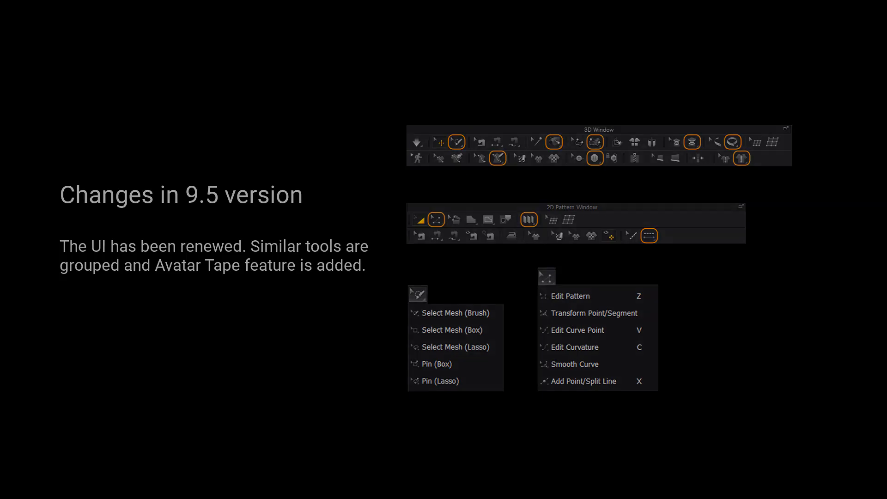
pyautogui.scroll(2, 323, 284)
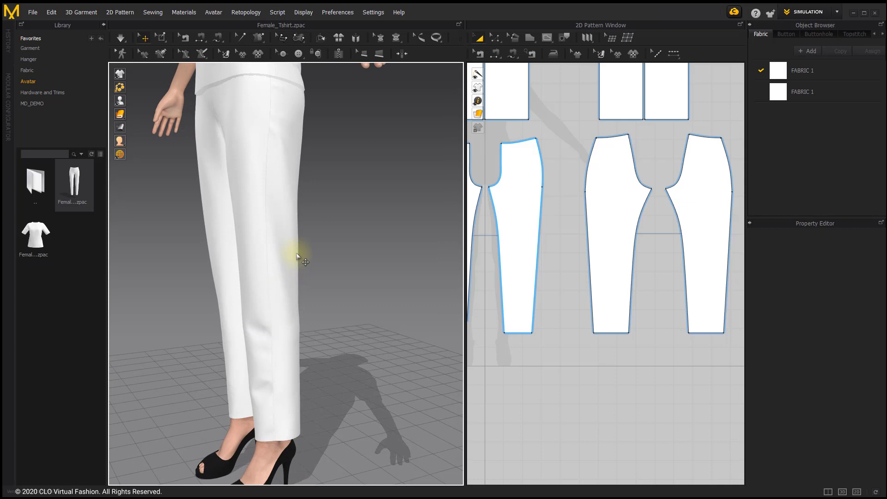
# Step: Activate the Steam tool, showing its brush settings at 3% shrinkage, 130 mm size, 70% hardness
pyautogui.moveTo(263, 314); pyautogui.dragTo(296, 248, button='right')
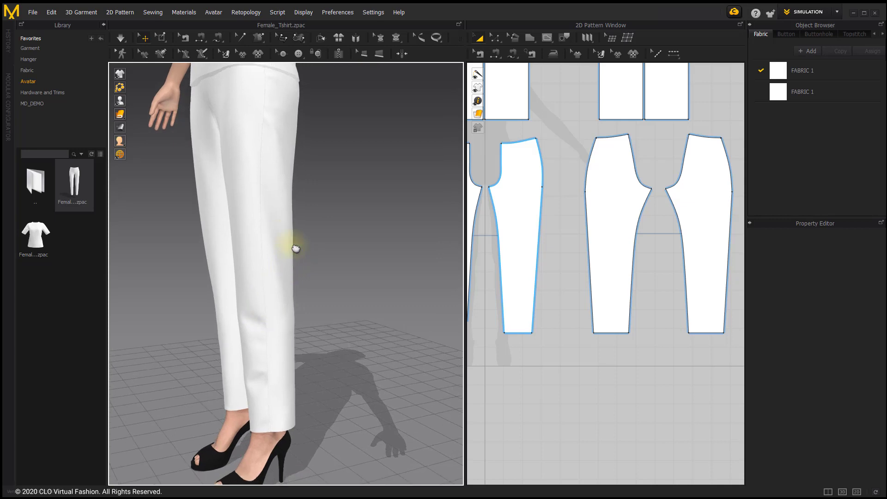
pyautogui.click(552, 55)
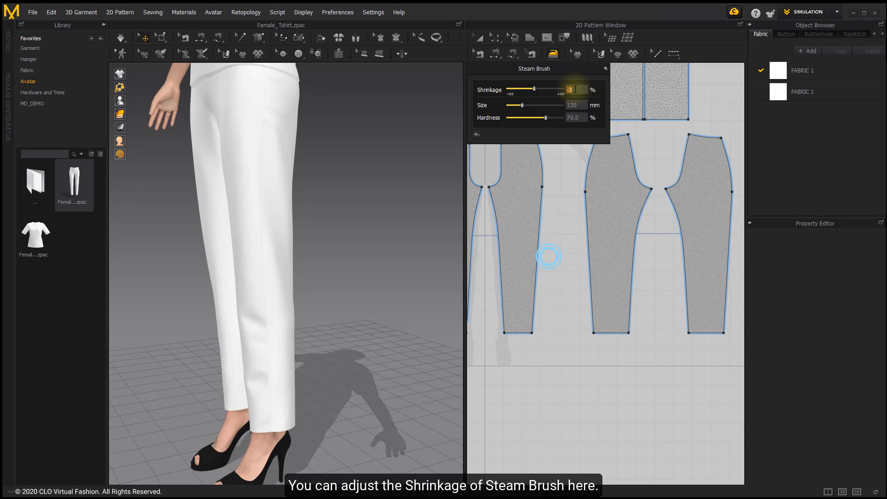
pyautogui.click(534, 90)
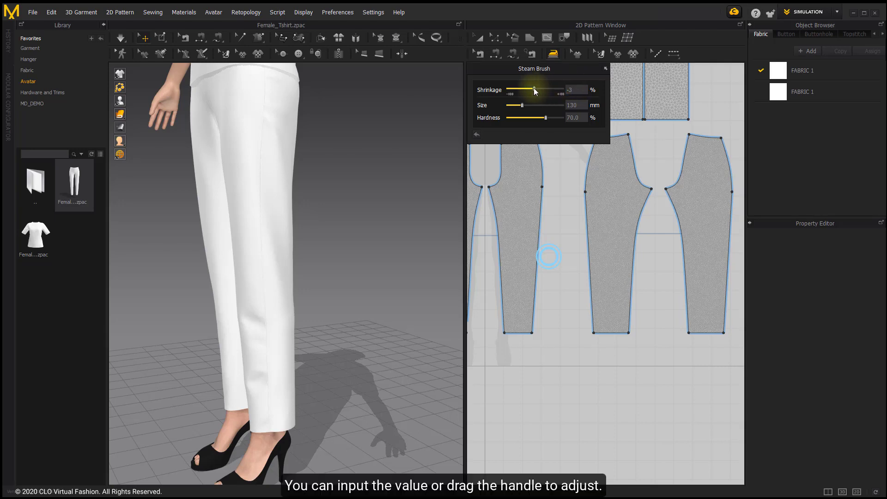
pyautogui.moveTo(534, 88); pyautogui.dragTo(534, 88)
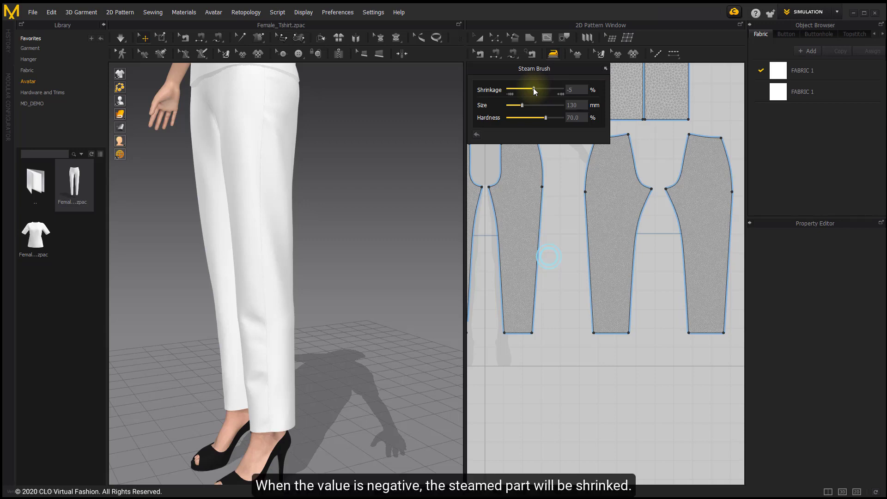
pyautogui.moveTo(534, 88); pyautogui.dragTo(537, 89)
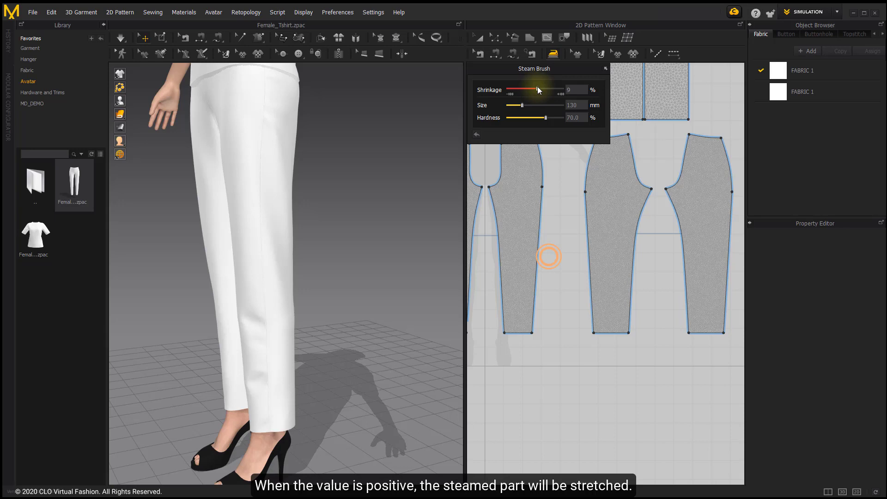
pyautogui.moveTo(538, 90); pyautogui.dragTo(535, 89)
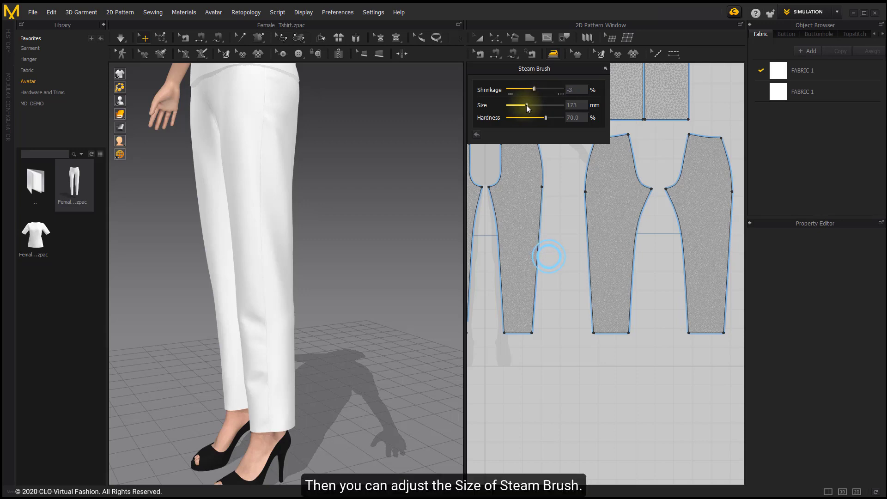
# Step: Set the steam brush to 143 mm size and 56% hardness, keeping -3% shrinkage
pyautogui.moveTo(526, 106); pyautogui.dragTo(527, 106)
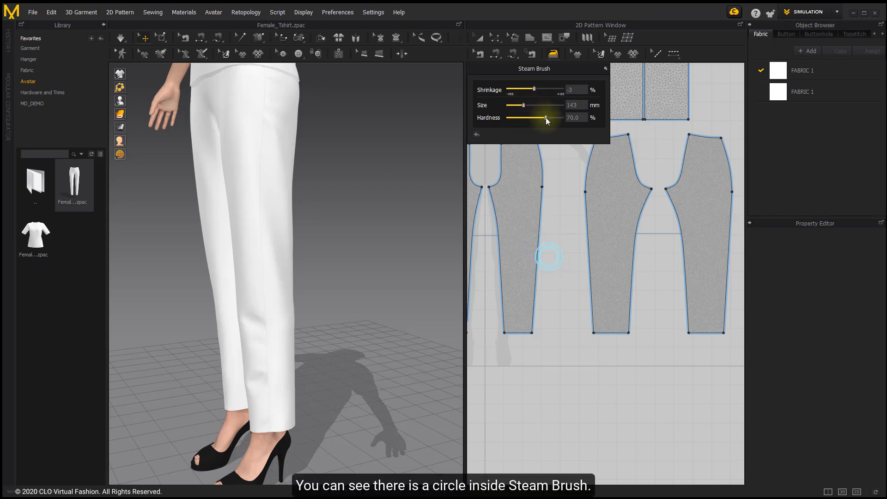
pyautogui.moveTo(545, 117); pyautogui.dragTo(533, 118)
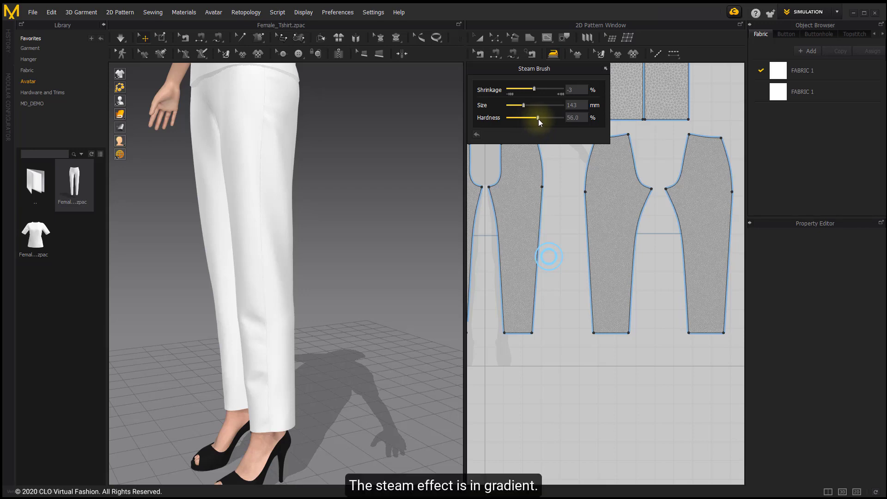
pyautogui.moveTo(554, 233); pyautogui.dragTo(552, 198, button='right')
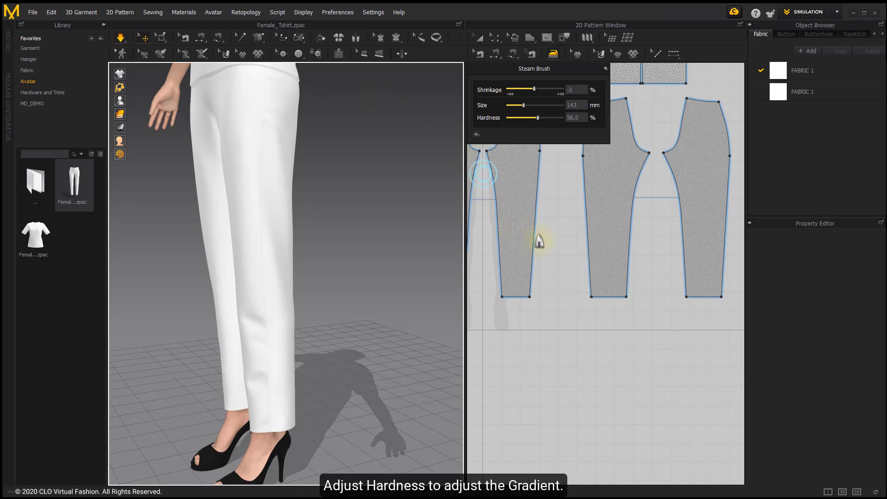
# Step: Steam a spot on one trouser leg piece and along the side seam of the other
pyautogui.moveTo(533, 243); pyautogui.dragTo(547, 209, button='right')
pyautogui.scroll(1, 548, 209)
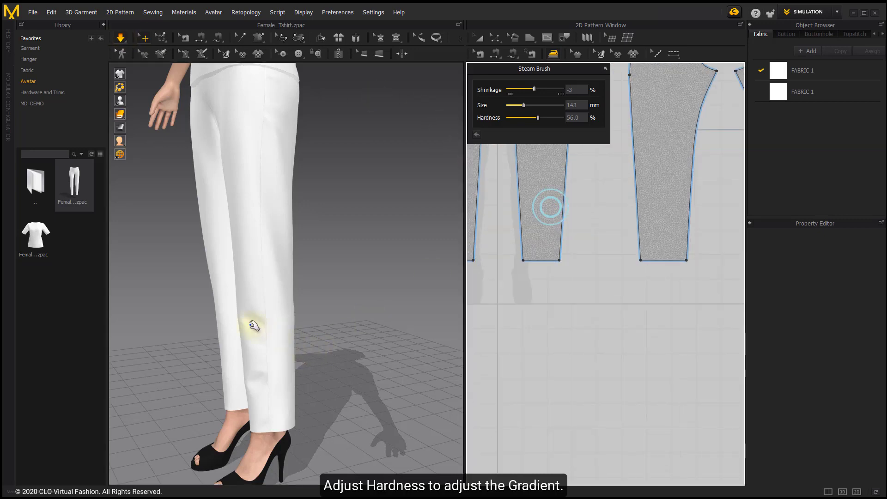
pyautogui.click(253, 326)
pyautogui.scroll(1, 558, 239)
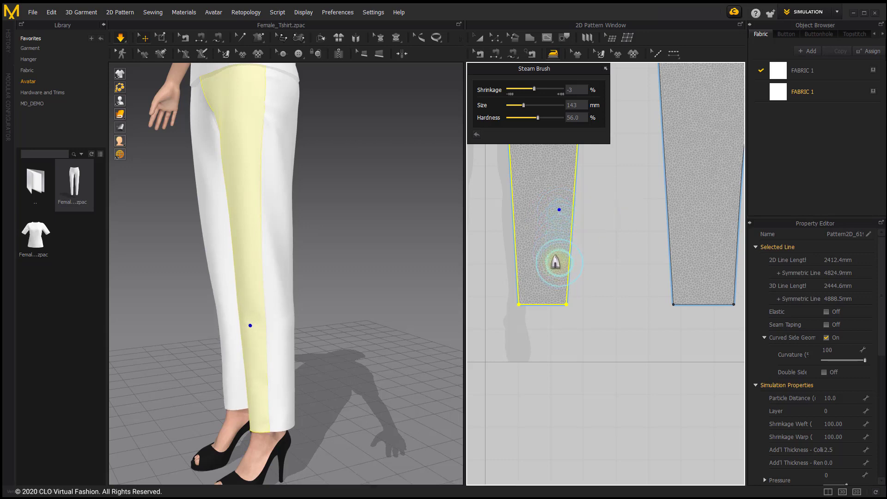
pyautogui.click(556, 262)
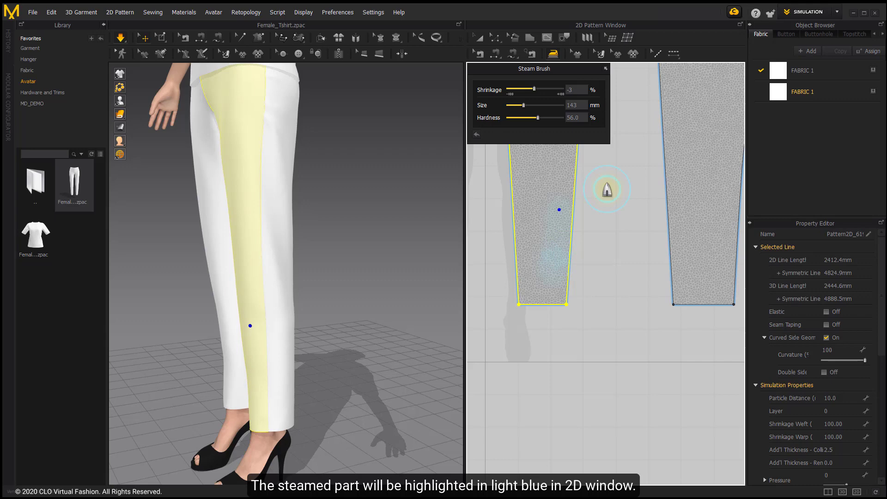
pyautogui.scroll(2, 305, 317)
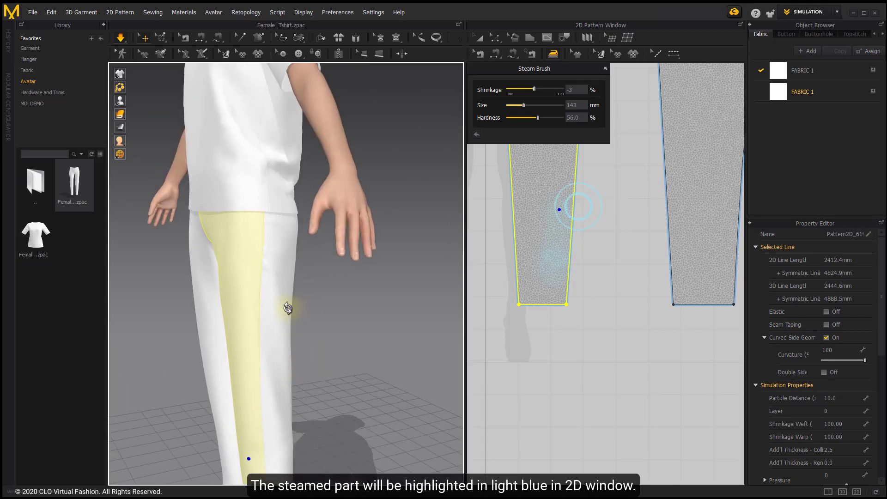
pyautogui.scroll(2, 289, 307)
pyautogui.scroll(2, 271, 263)
pyautogui.click(659, 156)
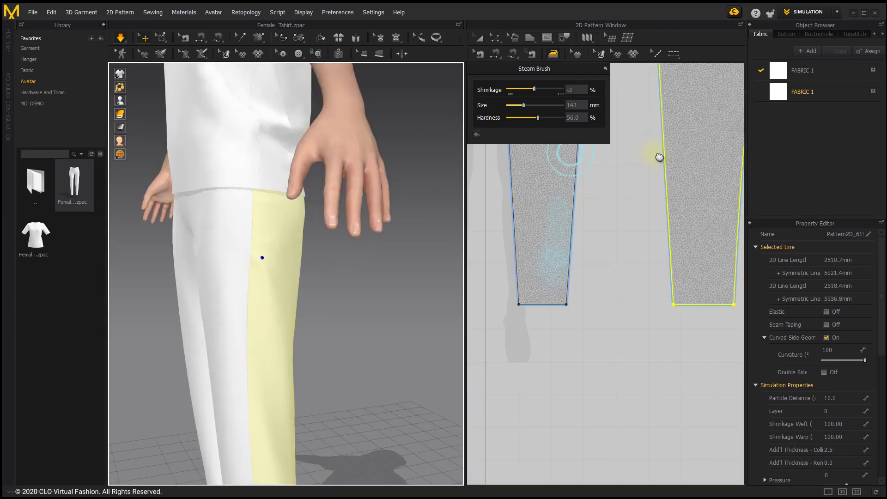
pyautogui.scroll(2, 581, 337)
pyautogui.scroll(1, 589, 268)
pyautogui.scroll(1, 596, 260)
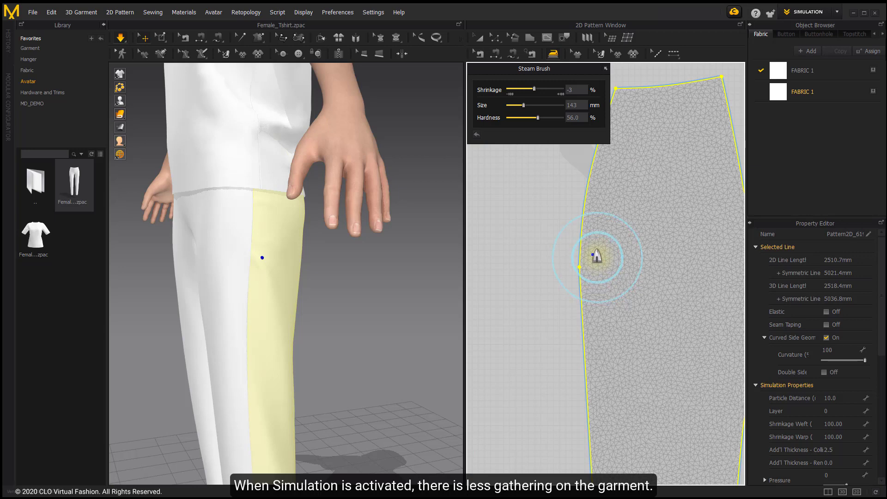
pyautogui.moveTo(596, 260); pyautogui.dragTo(596, 279)
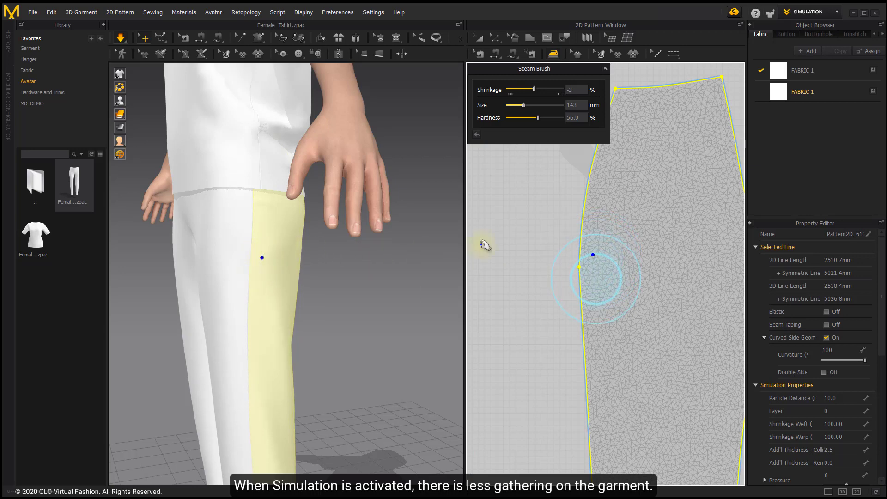
pyautogui.scroll(-2, 610, 267)
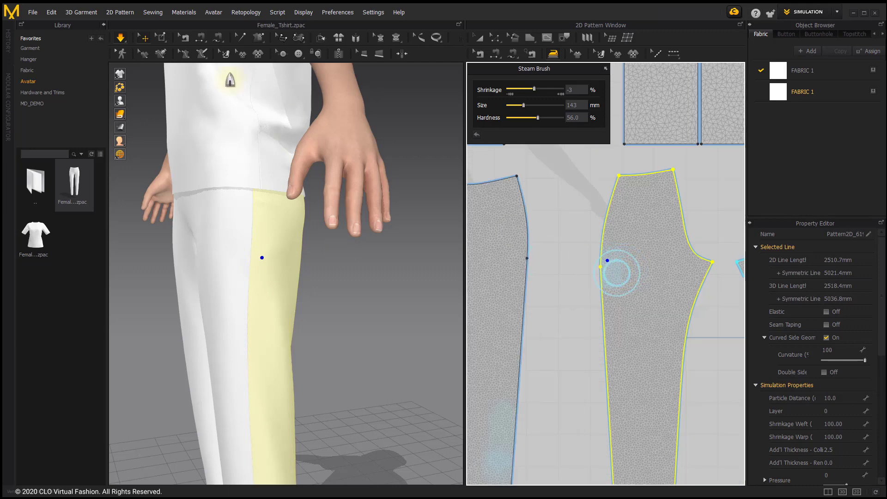
# Step: Pause simulation and steam the trouser piece's side seam twice, deepening the shrink to dark blue
pyautogui.click(121, 37)
pyautogui.moveTo(319, 234); pyautogui.dragTo(286, 224, button='right')
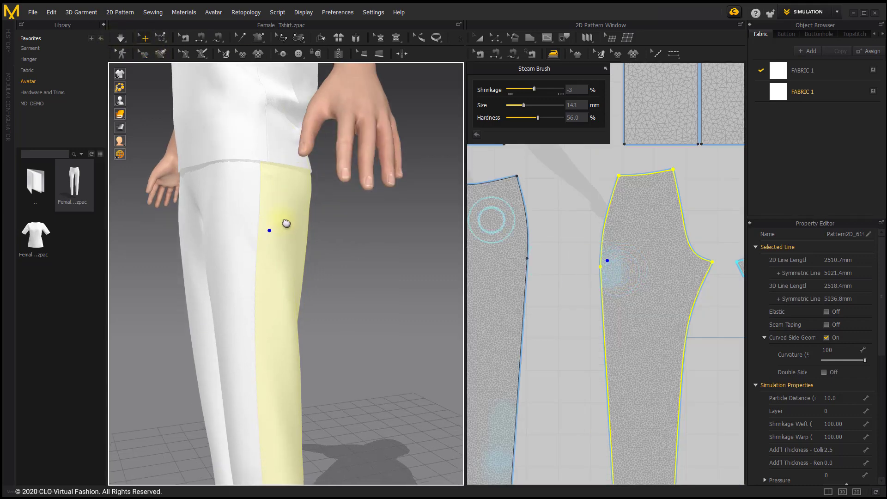
pyautogui.scroll(2, 285, 229)
pyautogui.click(263, 216)
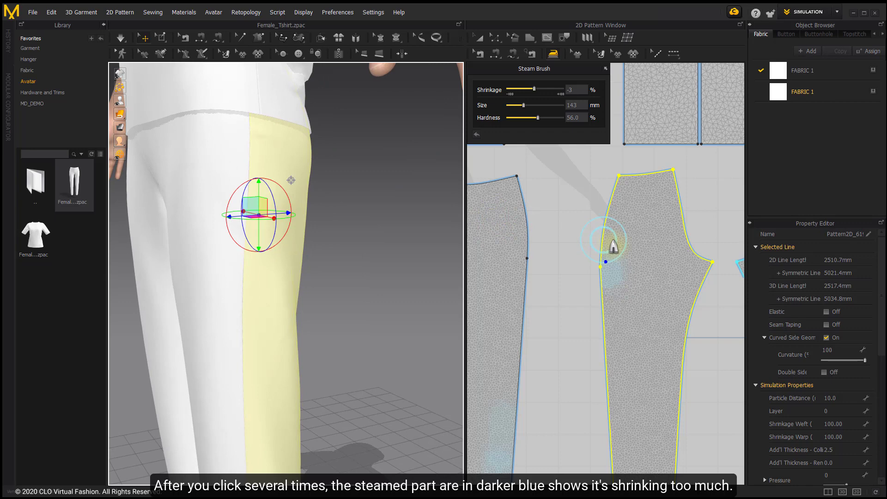
pyautogui.scroll(3, 616, 250)
pyautogui.scroll(2, 610, 267)
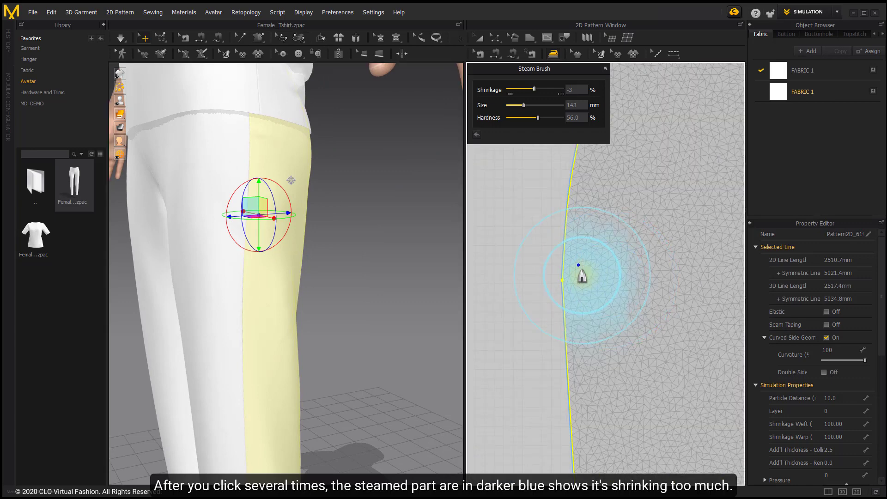
pyautogui.click(582, 276)
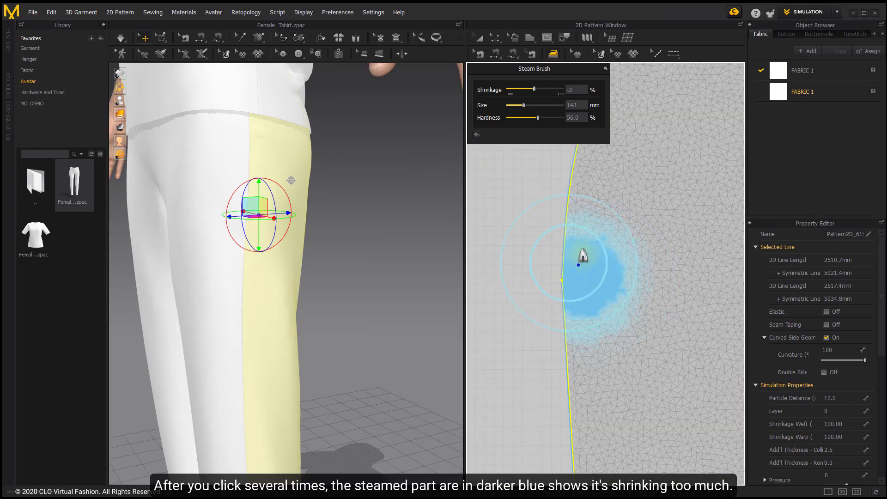
pyautogui.click(569, 285)
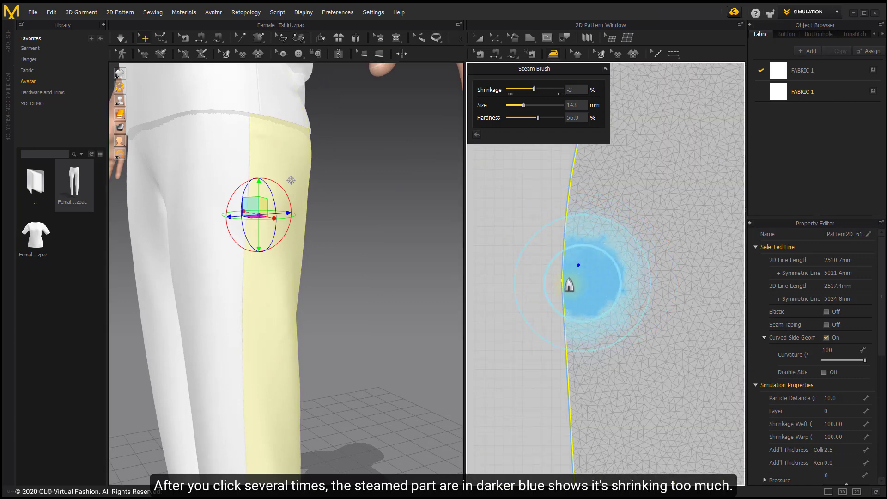
# Step: Return to Select/Move and run the simulation so the trousers re-drape, then inspect the steamed thigh
pyautogui.click(120, 38)
pyautogui.press('space')
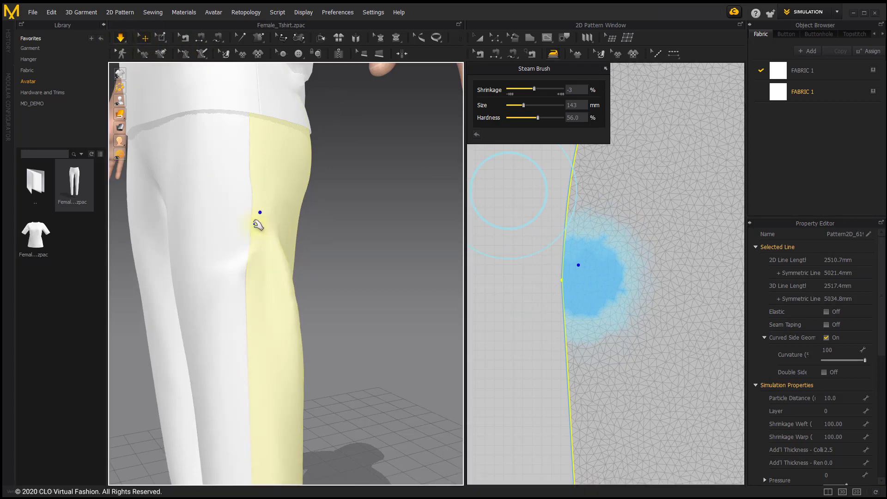
pyautogui.press('space')
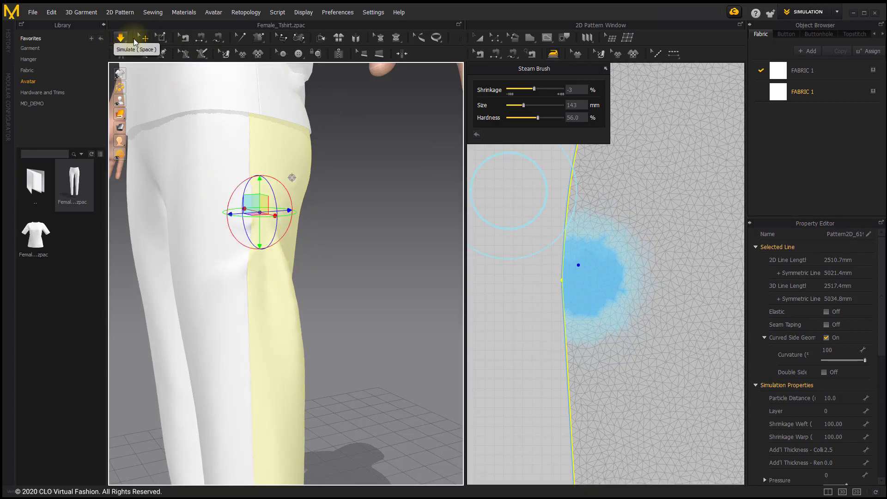
pyautogui.moveTo(316, 242)
pyautogui.mouseDown(button='right')
pyautogui.moveTo(328, 200)
pyautogui.moveTo(307, 204)
pyautogui.mouseUp(button='right')
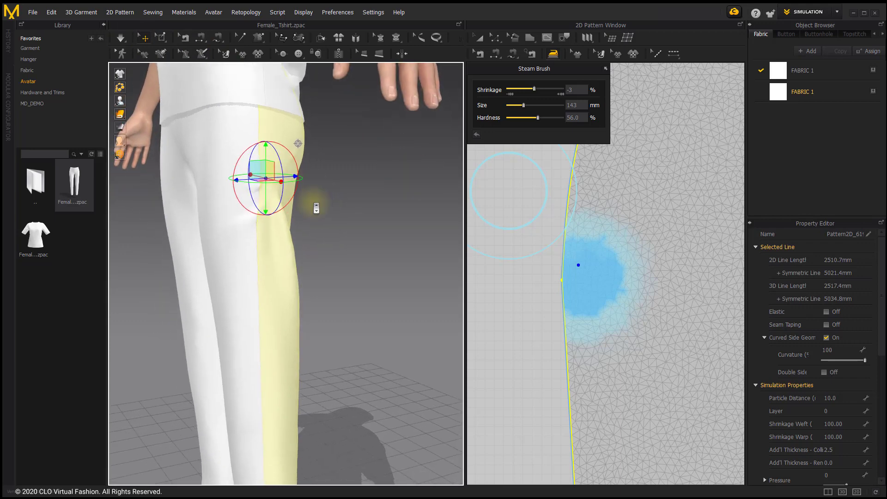
pyautogui.scroll(-3, 597, 263)
pyautogui.scroll(-2, 589, 216)
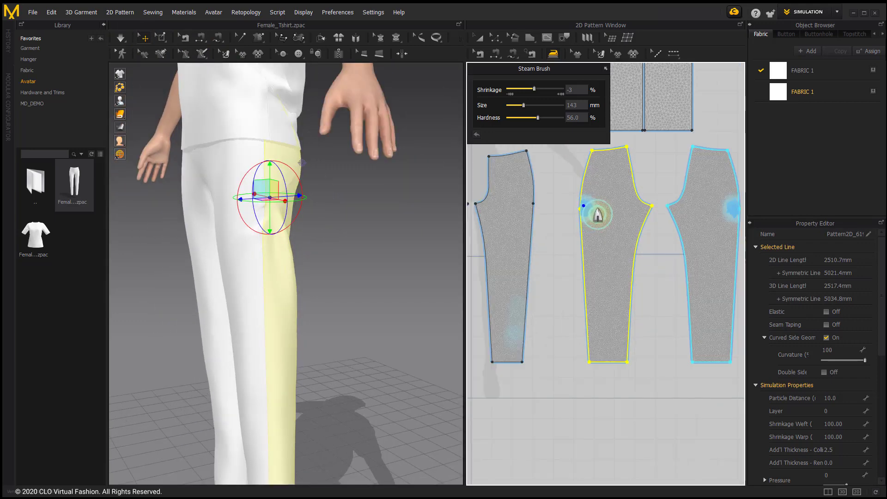
# Step: Remove the steam from the selected trouser piece
pyautogui.moveTo(585, 210); pyautogui.dragTo(586, 220, button='right')
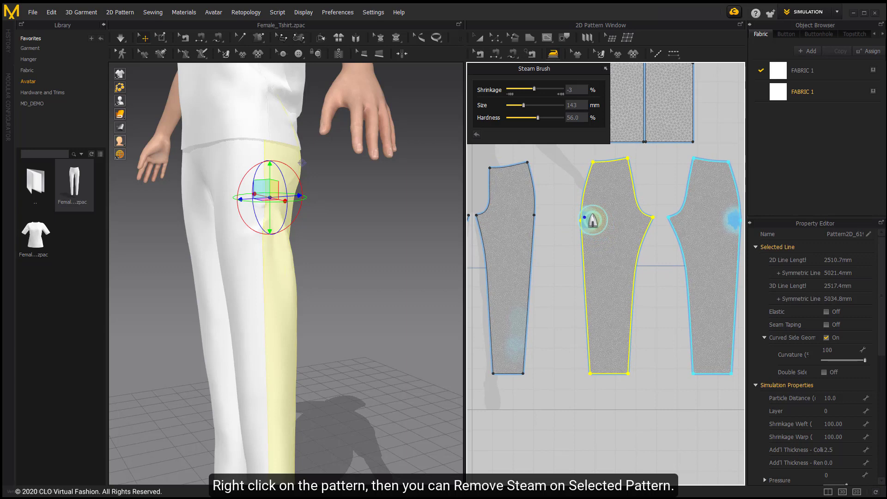
pyautogui.rightClick(592, 220)
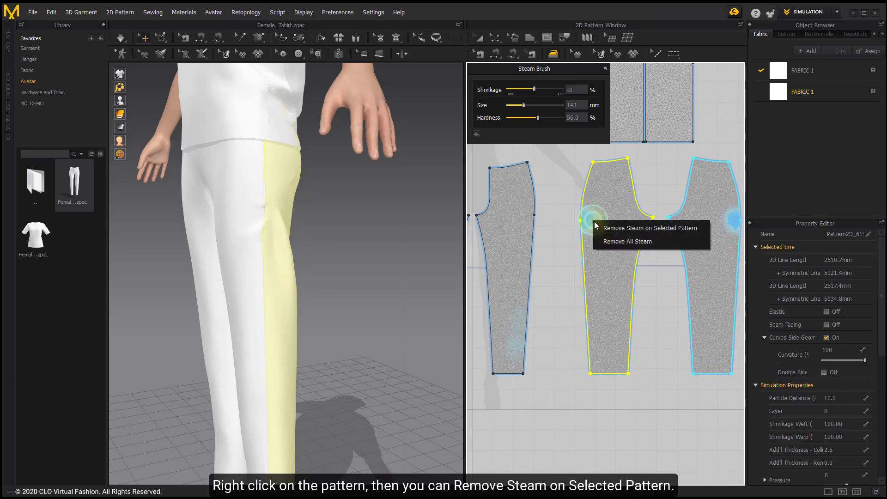
pyautogui.click(635, 229)
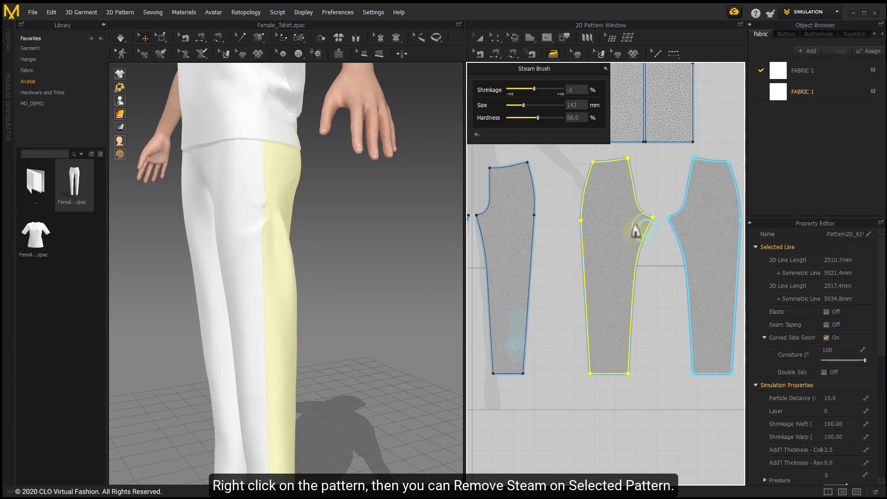
pyautogui.scroll(-2, 580, 227)
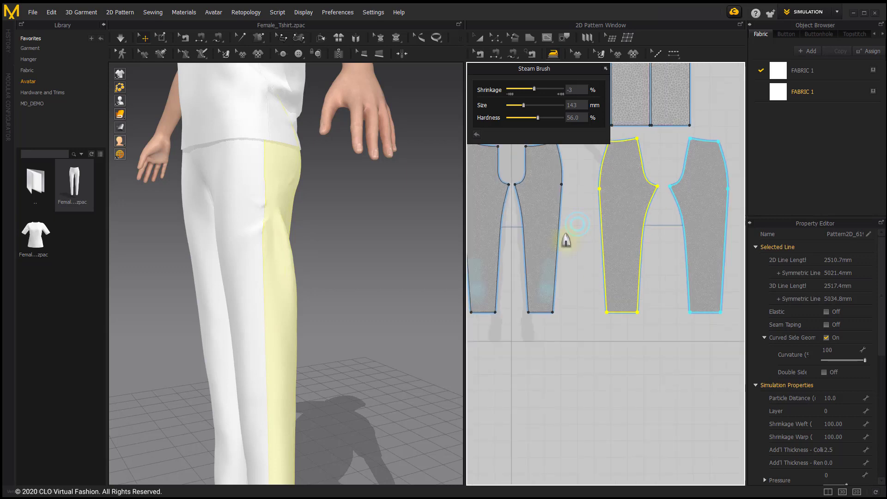
# Step: Remove all steam from every trouser pattern piece and return to Select/Move
pyautogui.rightClick(541, 263)
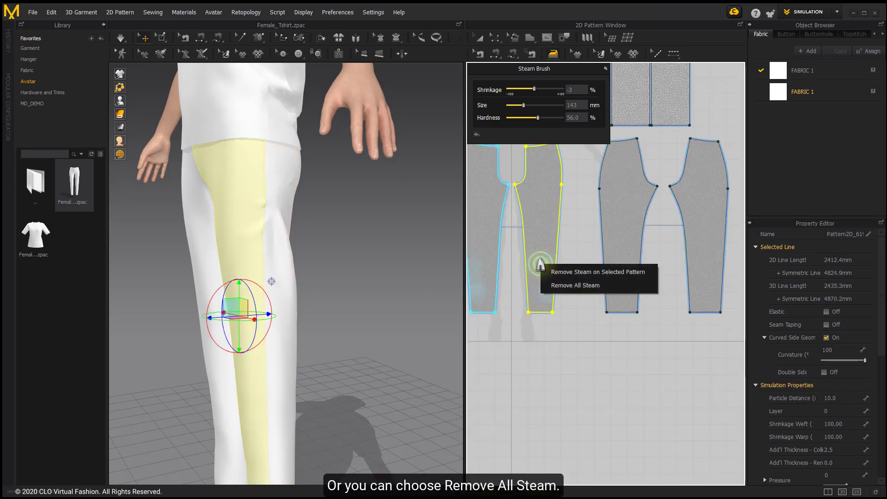
pyautogui.click(575, 285)
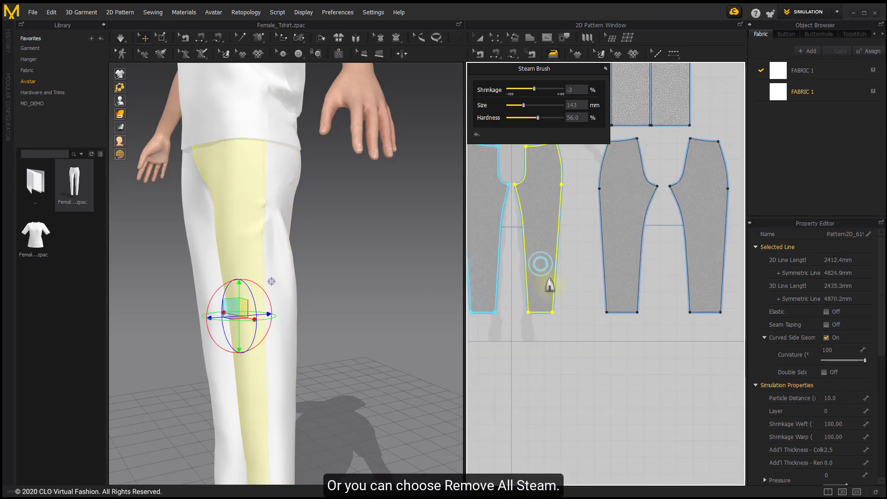
pyautogui.click(121, 38)
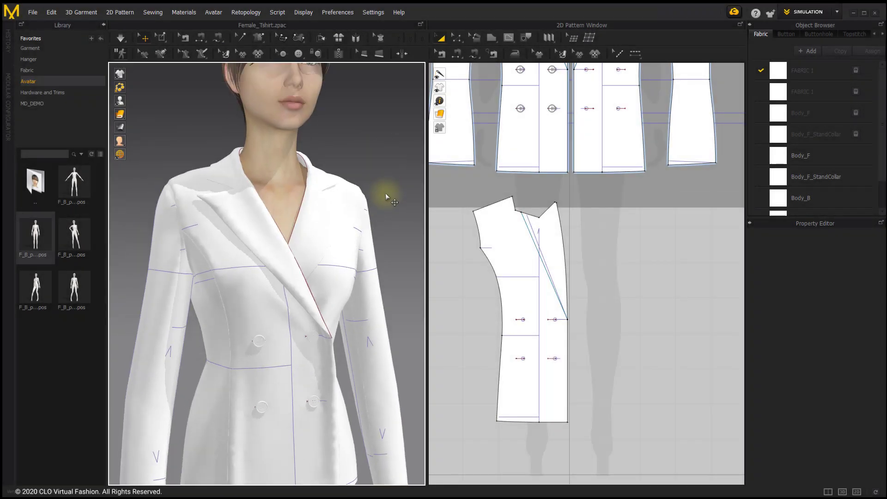
pyautogui.scroll(3, 307, 188)
pyautogui.scroll(5, 271, 234)
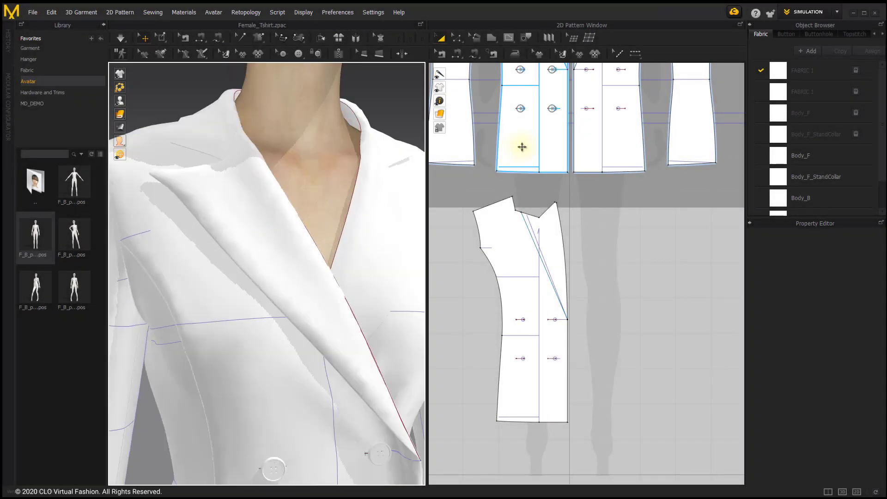
# Step: Select the jacket's front body and lapel pieces and start the simulation
pyautogui.click(521, 147)
pyautogui.click(532, 289)
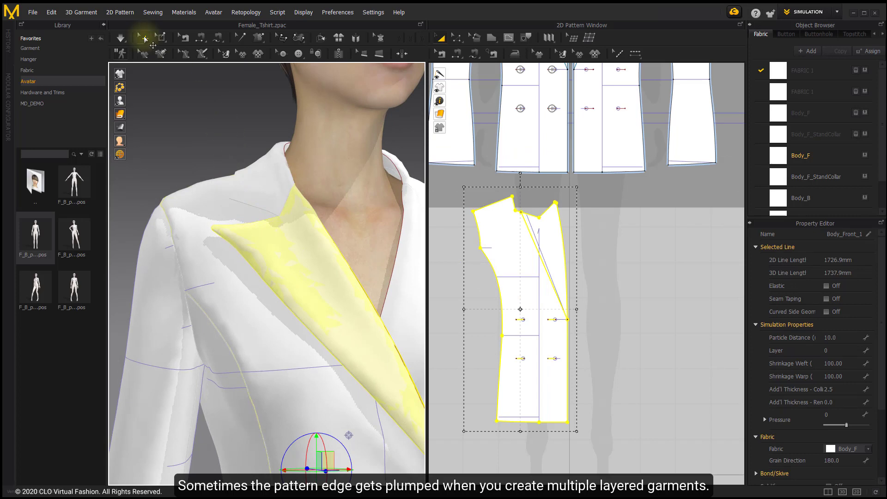
pyautogui.click(120, 38)
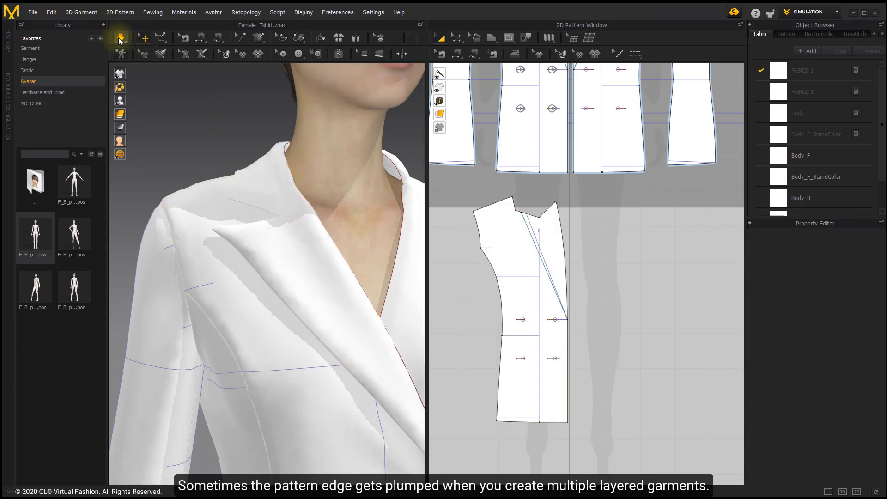
# Step: Tug the collar so it resettles and single out the puffed lapel piece up close
pyautogui.moveTo(238, 257); pyautogui.dragTo(244, 238)
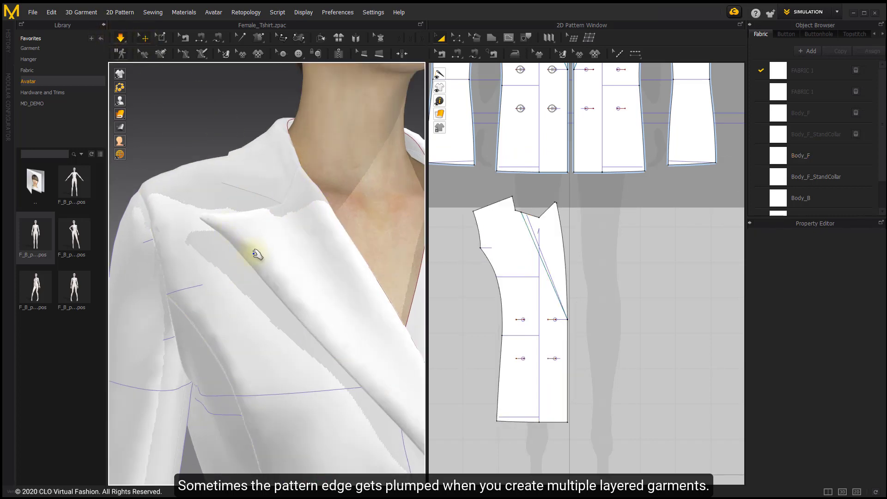
pyautogui.click(257, 255)
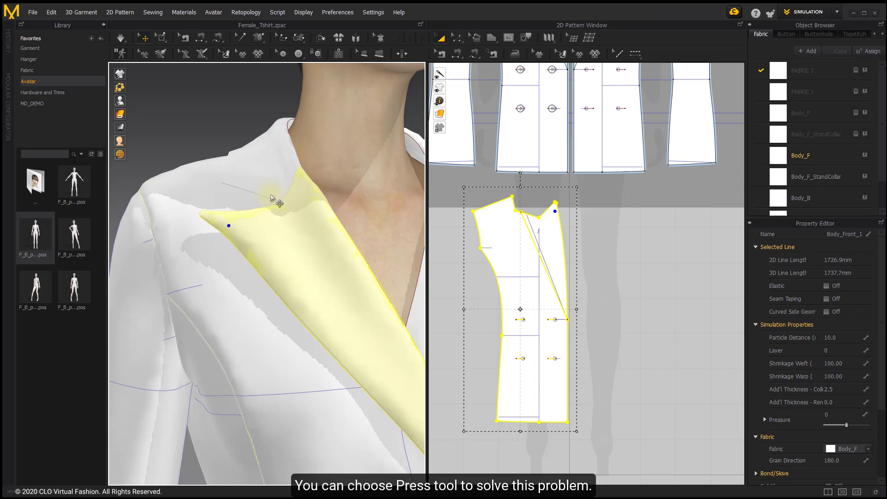
pyautogui.moveTo(272, 199)
pyautogui.mouseDown(button='right')
pyautogui.moveTo(247, 242)
pyautogui.moveTo(289, 254)
pyautogui.moveTo(234, 248)
pyautogui.mouseUp(button='right')
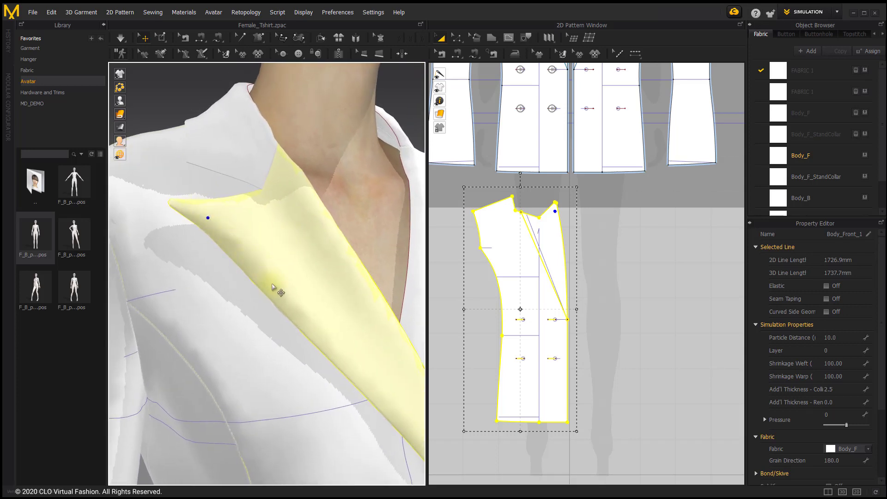
# Step: Press the lapel flat onto the layer beneath it with the Press tool, joining the two layers
pyautogui.click(400, 54)
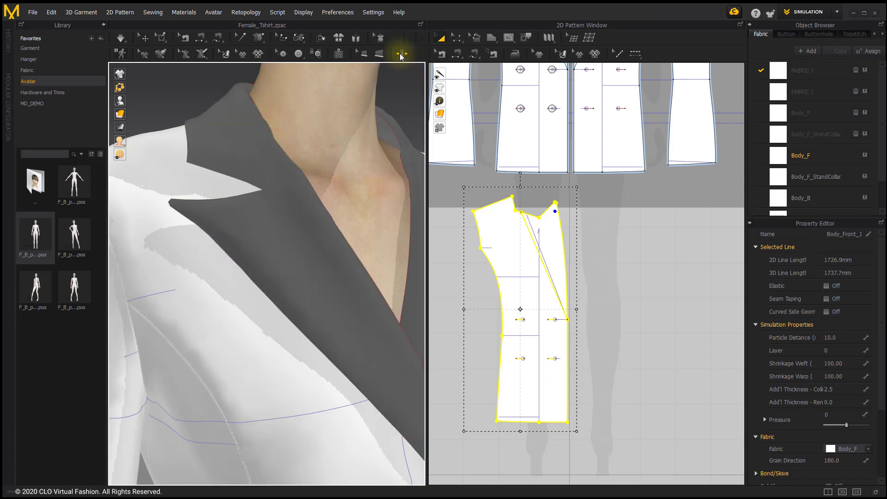
pyautogui.click(239, 241)
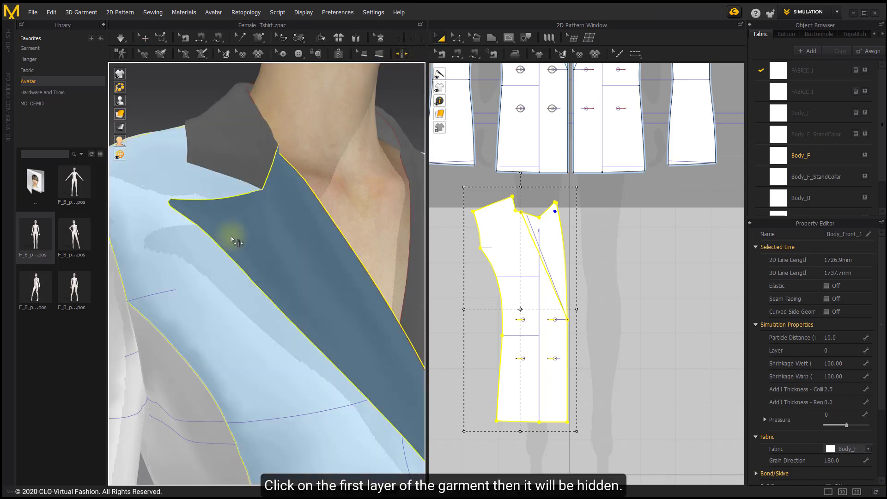
pyautogui.click(271, 199)
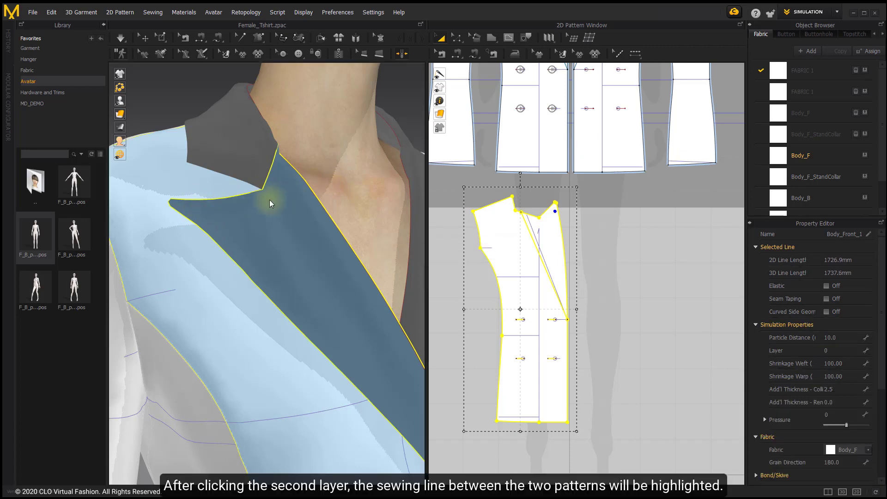
pyautogui.click(270, 199)
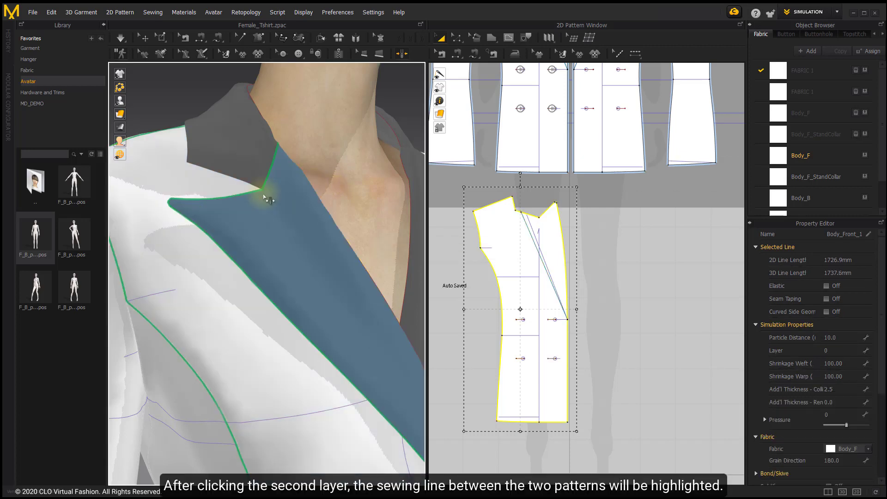
pyautogui.click(258, 163)
pyautogui.click(260, 292)
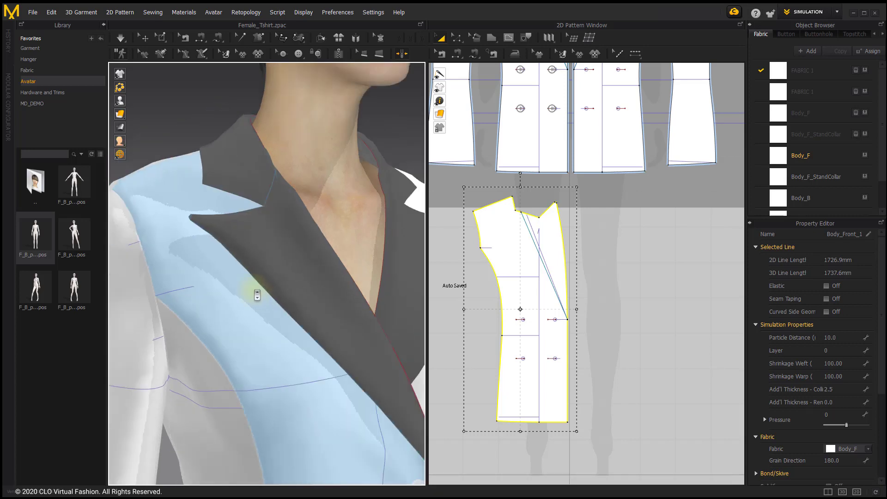
pyautogui.click(144, 37)
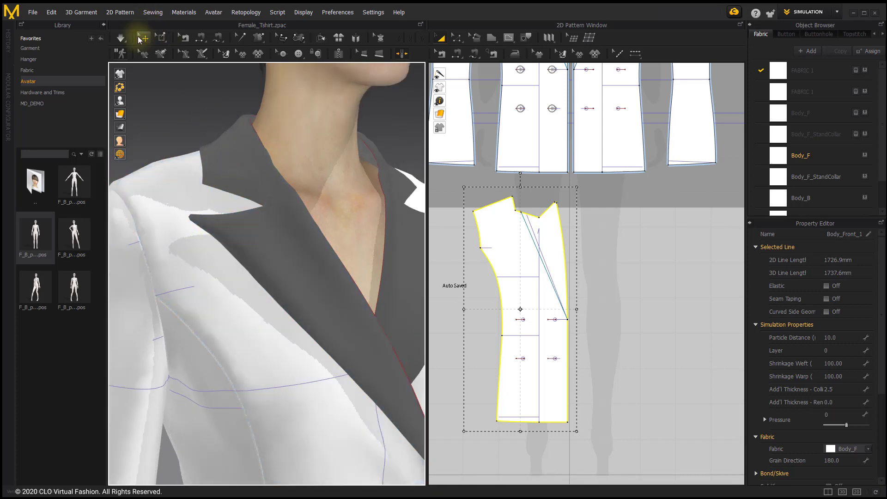
# Step: Run the simulation so the pressed lapel settles flat against the body
pyautogui.click(121, 37)
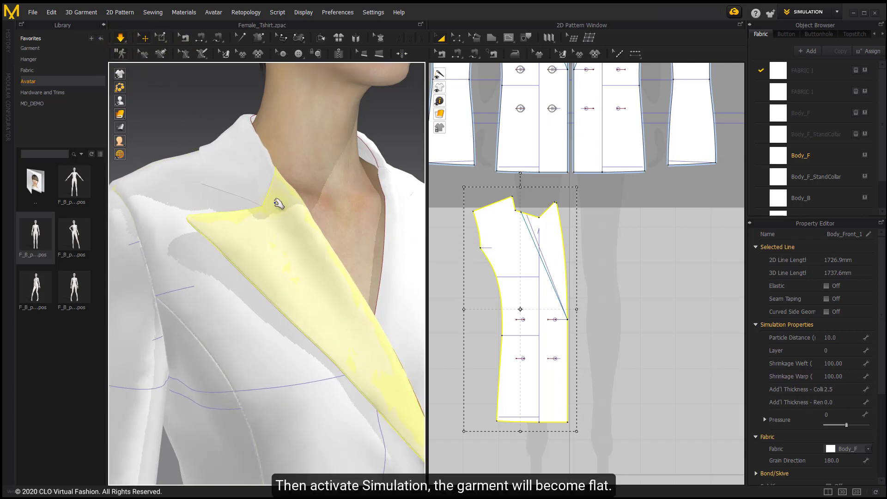
pyautogui.scroll(-2, 283, 243)
pyautogui.scroll(2, 265, 240)
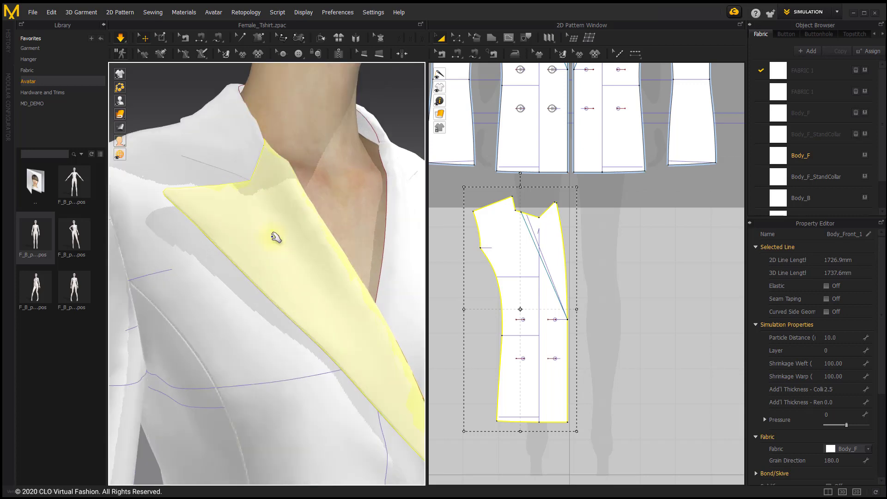
pyautogui.scroll(2, 250, 225)
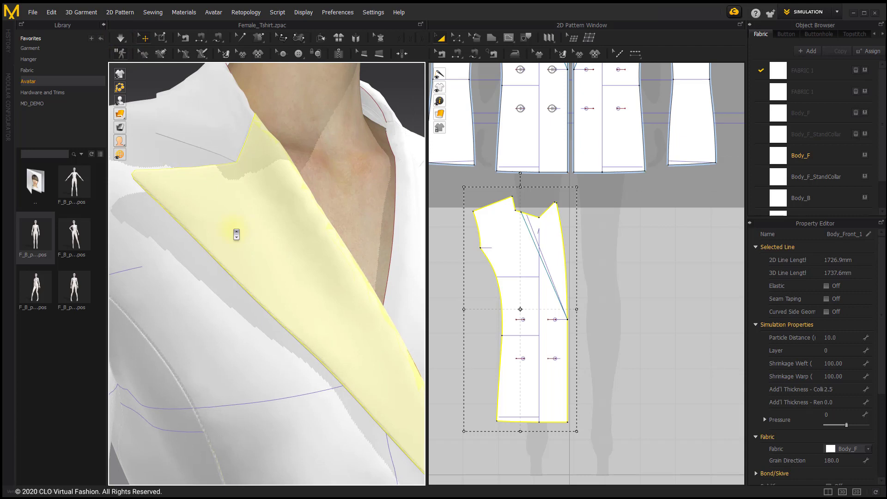
pyautogui.scroll(-2, 238, 233)
# Step: With Edit Sewing, select the lapel's left-edge seam showing Custom Angle type and 180° fold angle
pyautogui.click(442, 54)
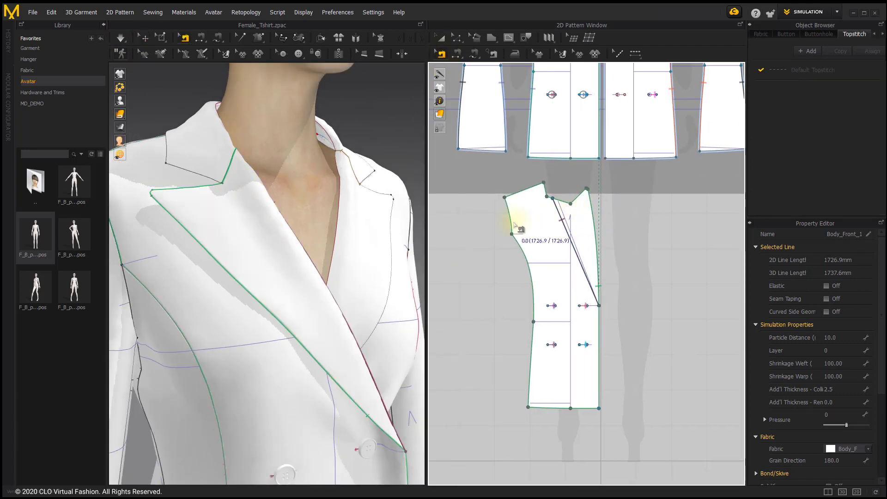
pyautogui.click(513, 221)
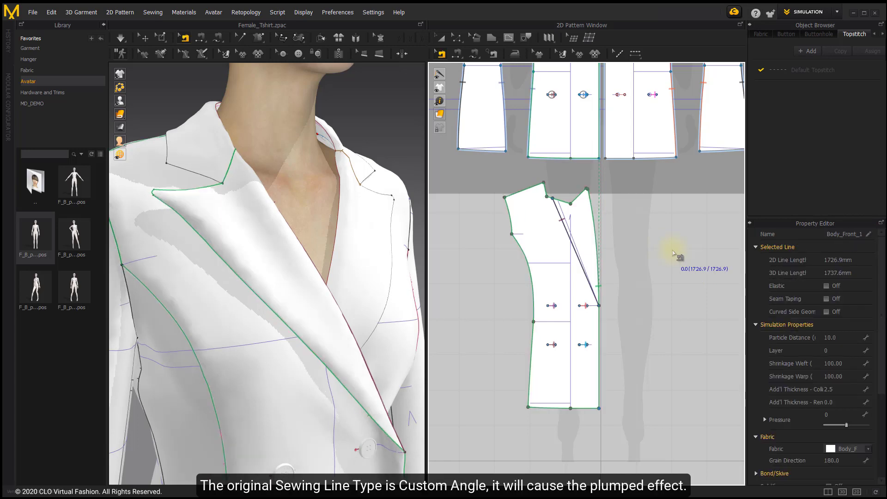
pyautogui.click(644, 246)
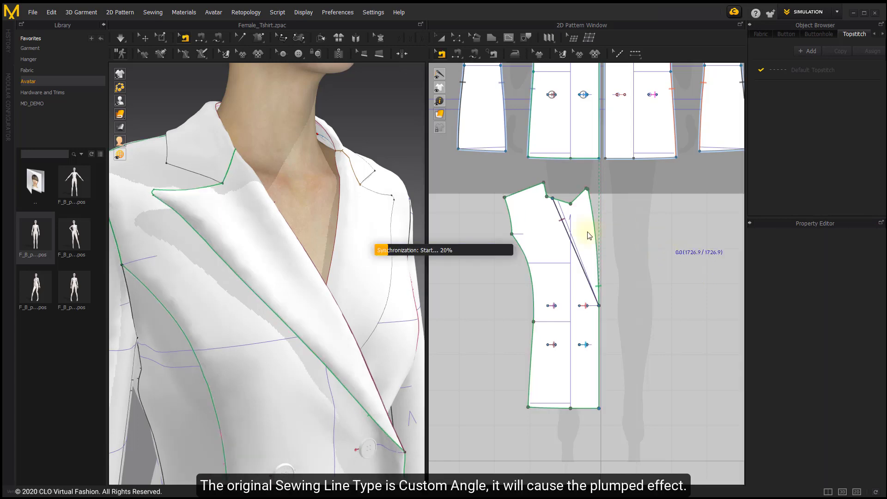
pyautogui.click(516, 233)
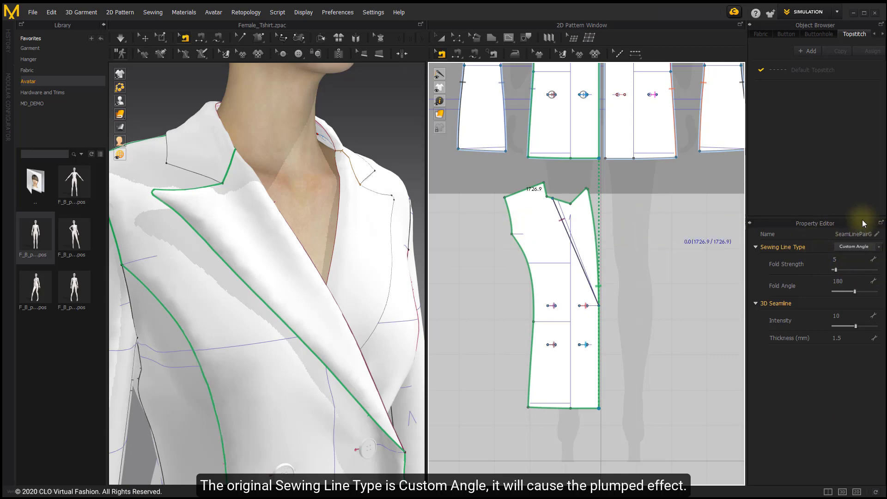